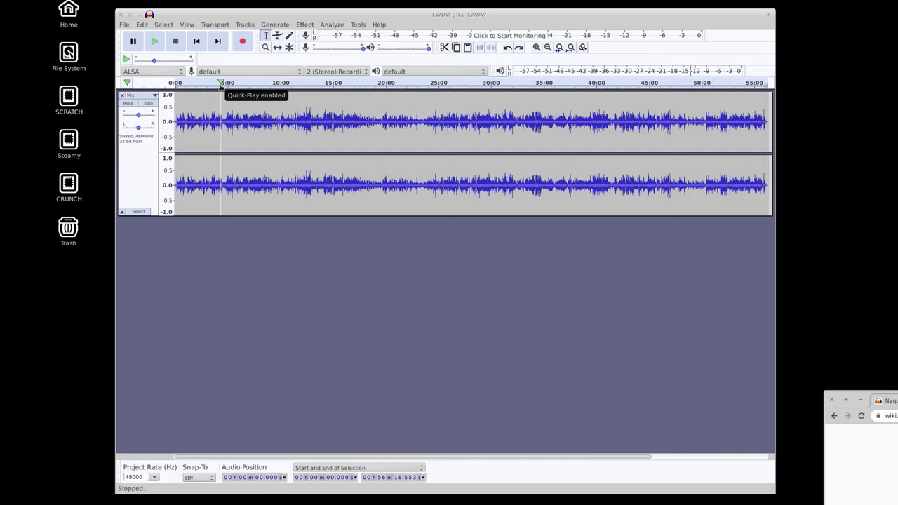
- Audition the podcast by playing it briefly from around 3:38, 2:38, 1:58 and 12:30
{"action": "left_click", "coordinate": [214, 83]}
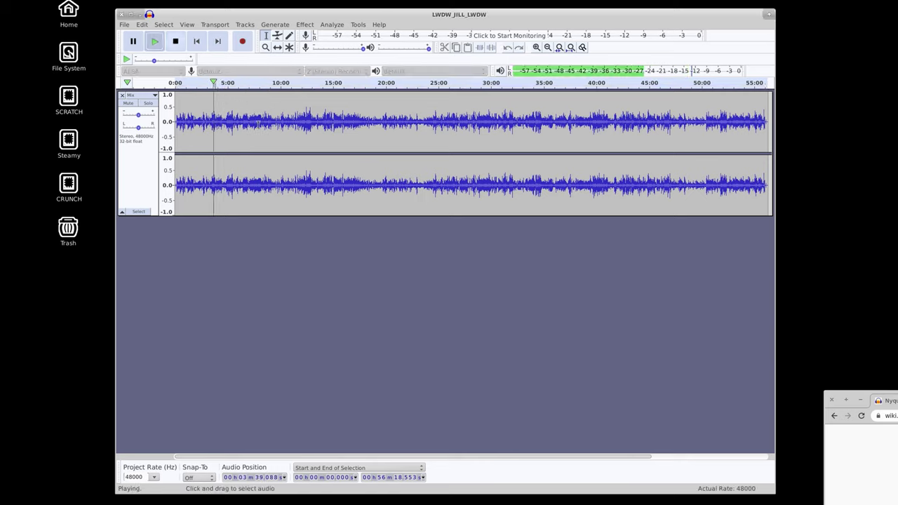
{"action": "left_click", "coordinate": [212, 83]}
{"action": "left_click", "coordinate": [202, 83]}
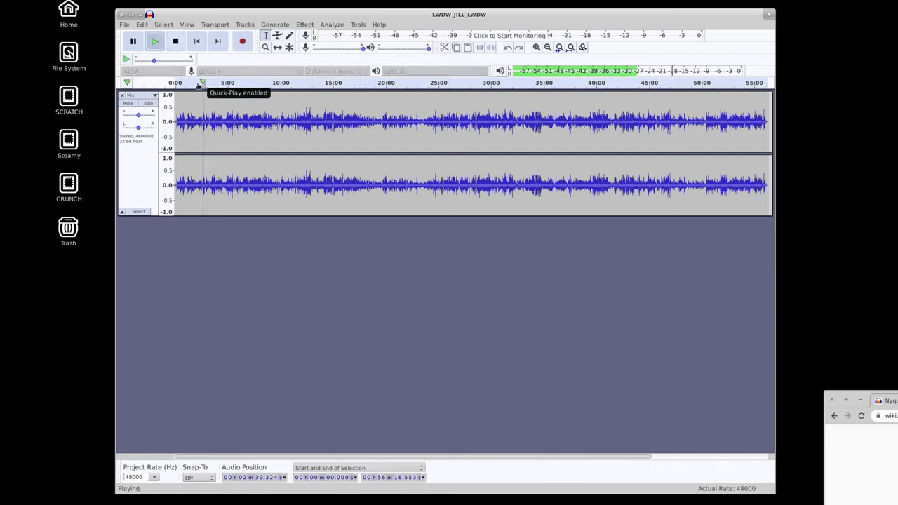
{"action": "left_click", "coordinate": [196, 82]}
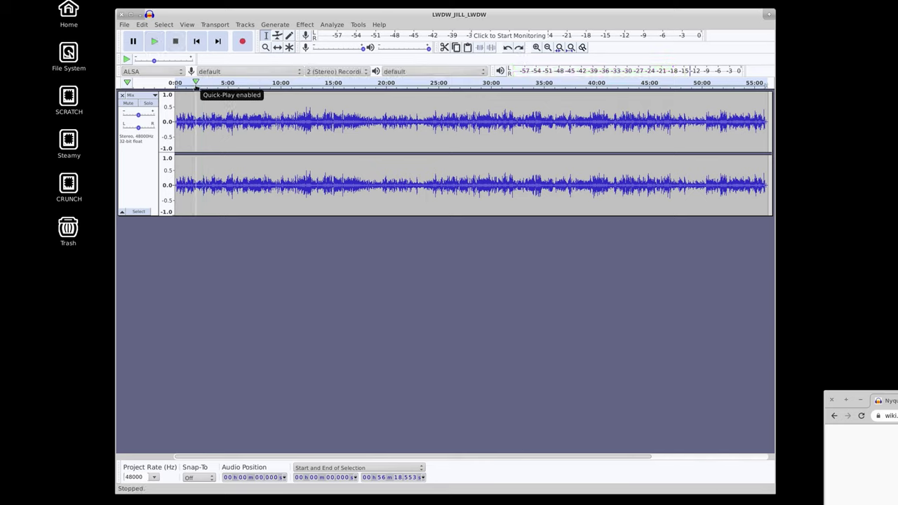
{"action": "left_click", "coordinate": [196, 83]}
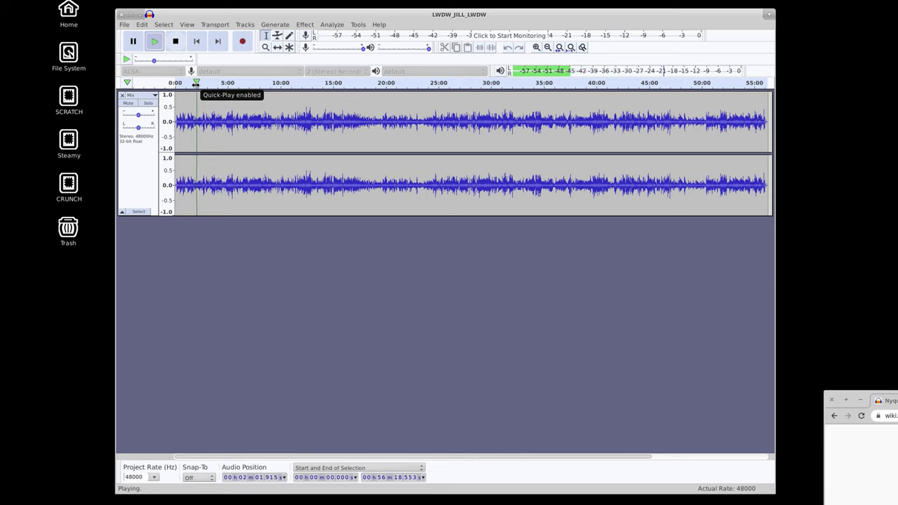
{"action": "left_click", "coordinate": [196, 83]}
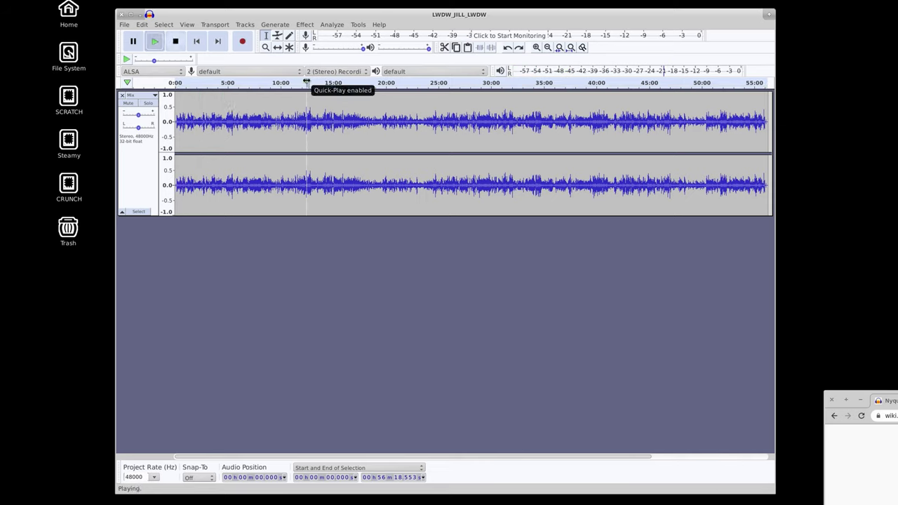
{"action": "left_click", "coordinate": [306, 83]}
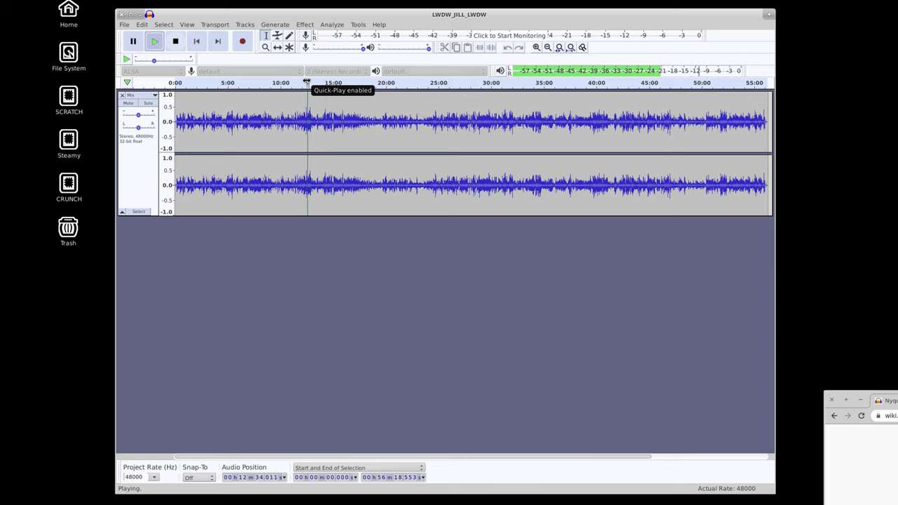
{"action": "key", "text": "space"}
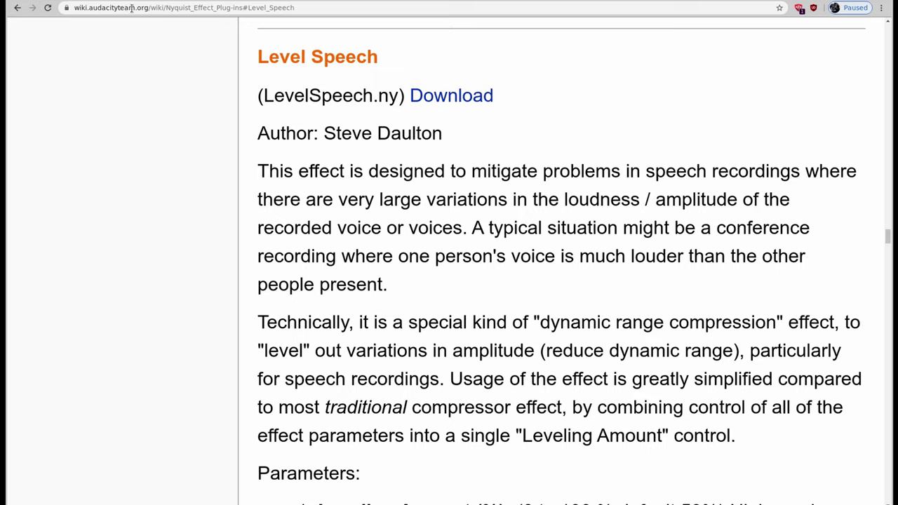
- Start downloading LevelSpeech.ny, check the .audacity-data/Plug-Ins folder, then cancel without saving
{"action": "left_click", "coordinate": [153, 6]}
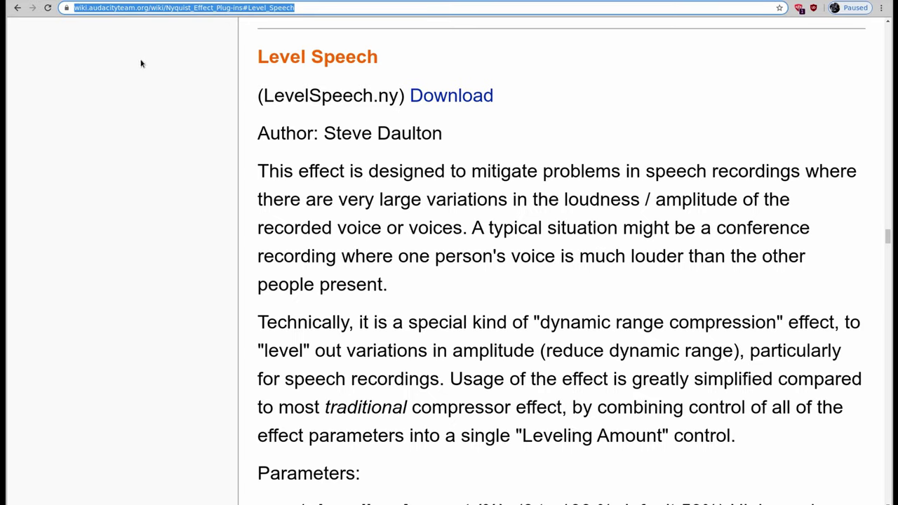
{"action": "left_click_drag", "start_coordinate": [382, 59], "coordinate": [260, 58]}
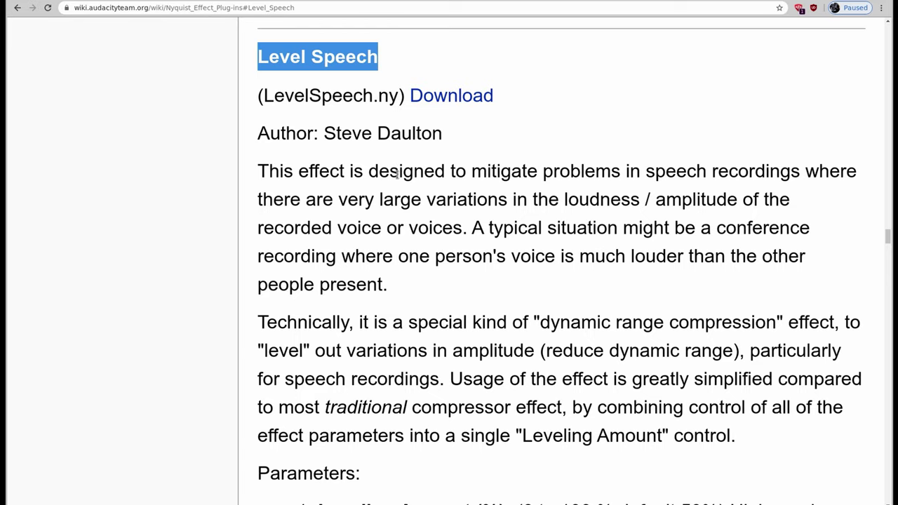
{"action": "left_click", "coordinate": [443, 102]}
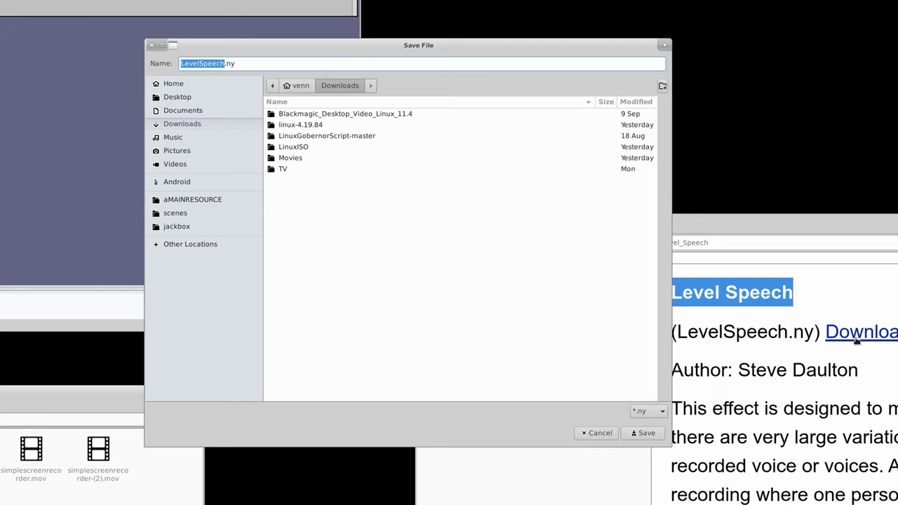
{"action": "left_click", "coordinate": [172, 82]}
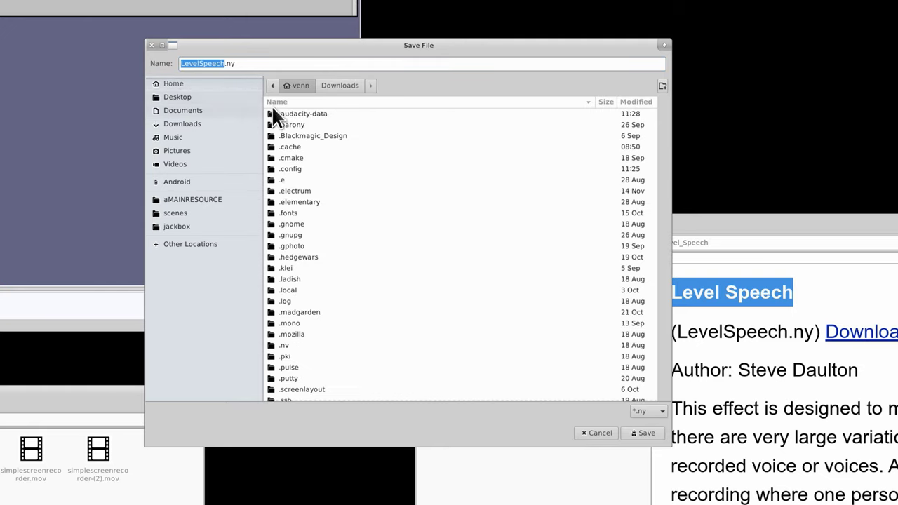
{"action": "double_click", "coordinate": [360, 117]}
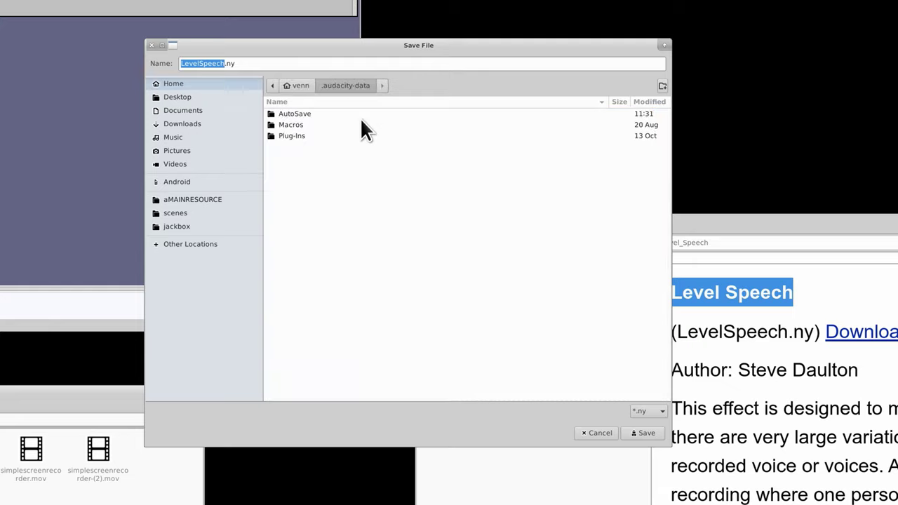
{"action": "left_click", "coordinate": [313, 137]}
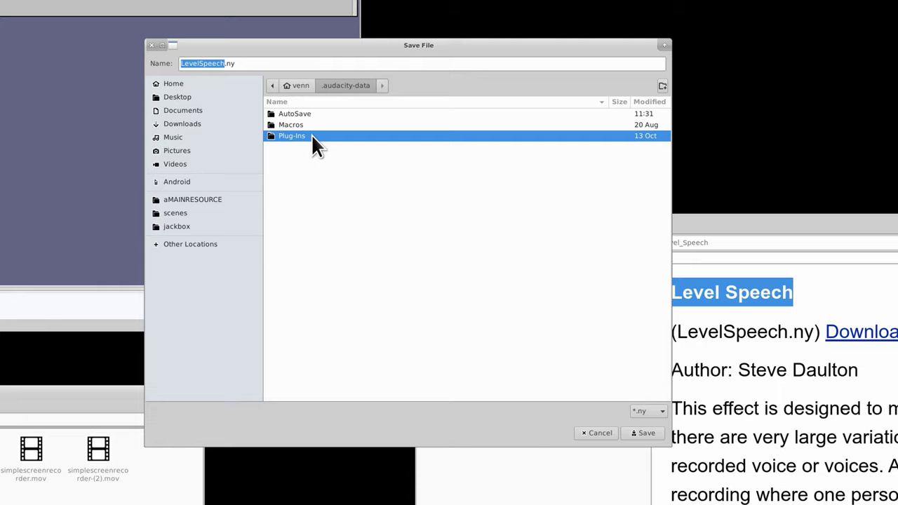
{"action": "double_click", "coordinate": [312, 136]}
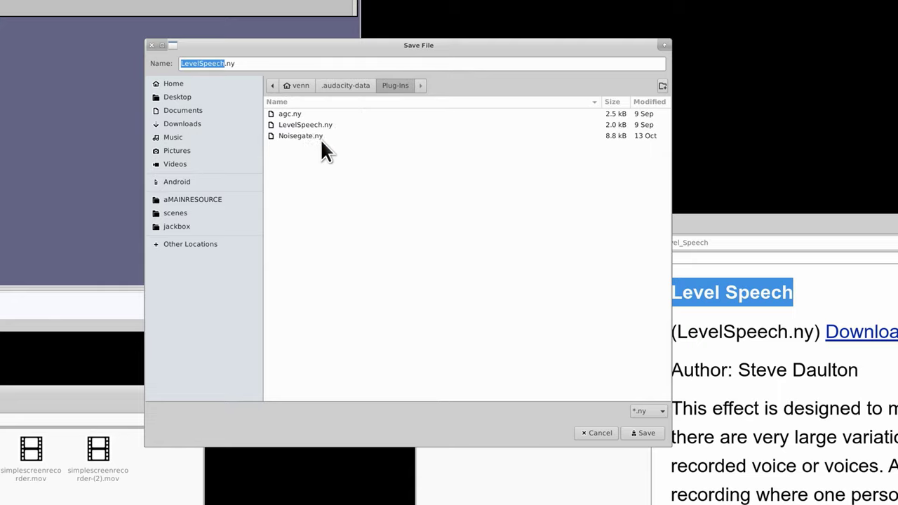
{"action": "left_click", "coordinate": [586, 432]}
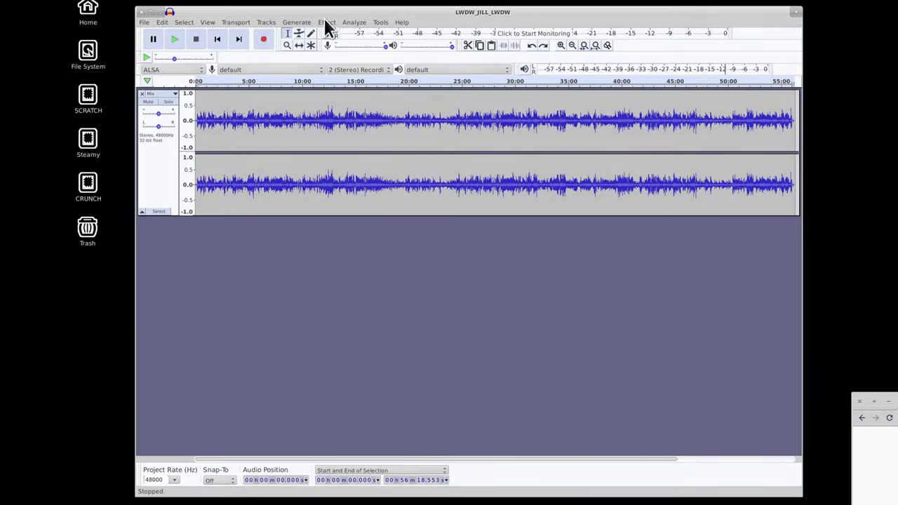
- Enable Level Speech in the Add / Remove Plug-ins manager and confirm with OK
{"action": "left_click", "coordinate": [327, 23]}
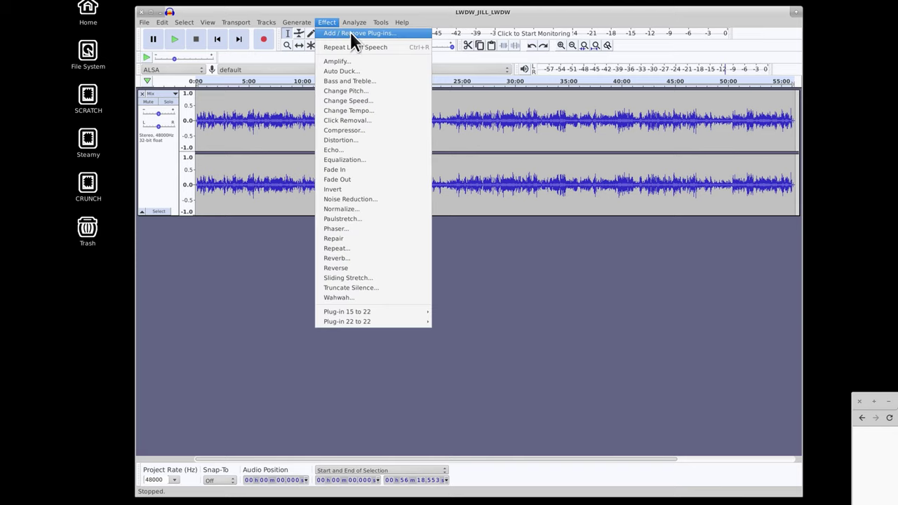
{"action": "left_click", "coordinate": [372, 33]}
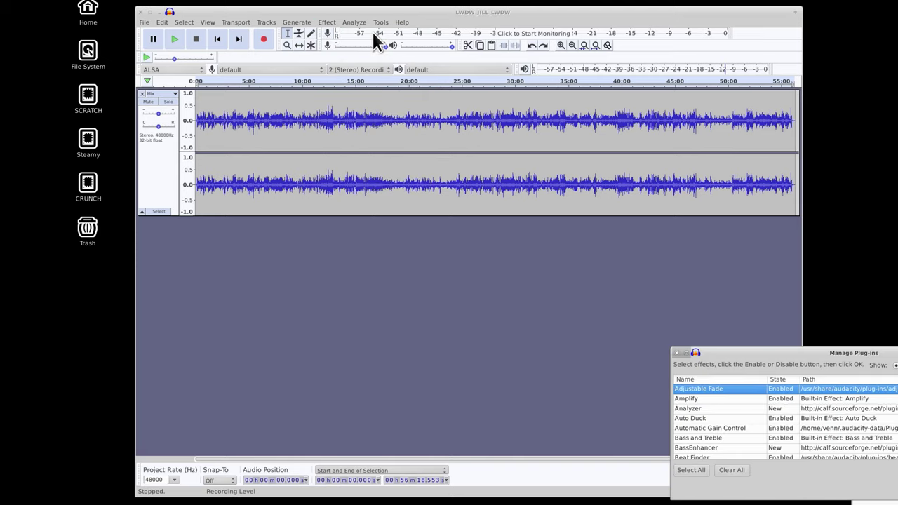
{"action": "left_click_drag", "start_coordinate": [818, 359], "coordinate": [478, 187]}
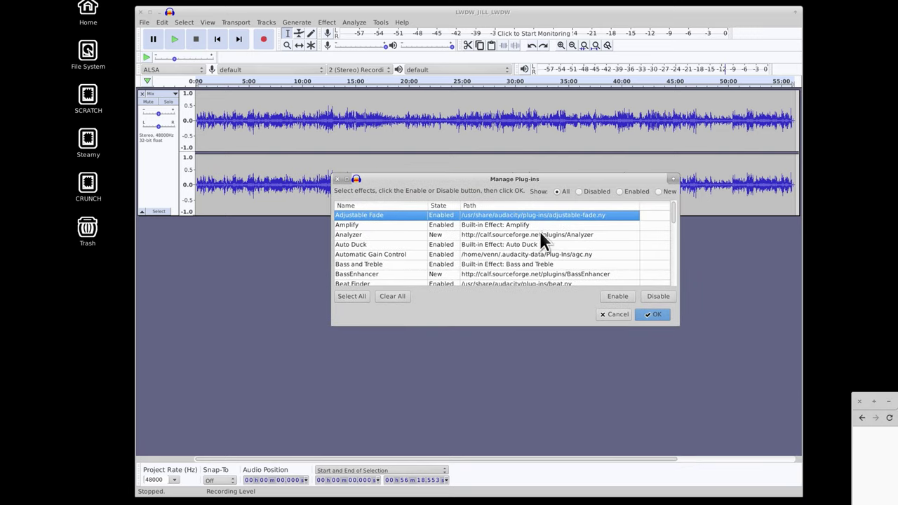
{"action": "scroll", "coordinate": [560, 228], "scroll_direction": "down", "scroll_amount": 15}
{"action": "scroll", "coordinate": [560, 228], "scroll_direction": "down", "scroll_amount": 2}
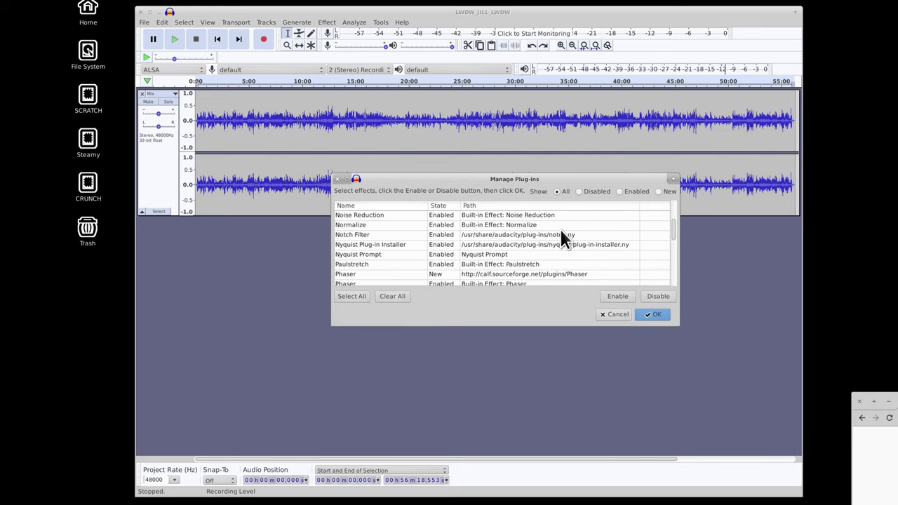
{"action": "scroll", "coordinate": [559, 227], "scroll_direction": "up", "scroll_amount": 10}
{"action": "scroll", "coordinate": [560, 229], "scroll_direction": "down", "scroll_amount": 1}
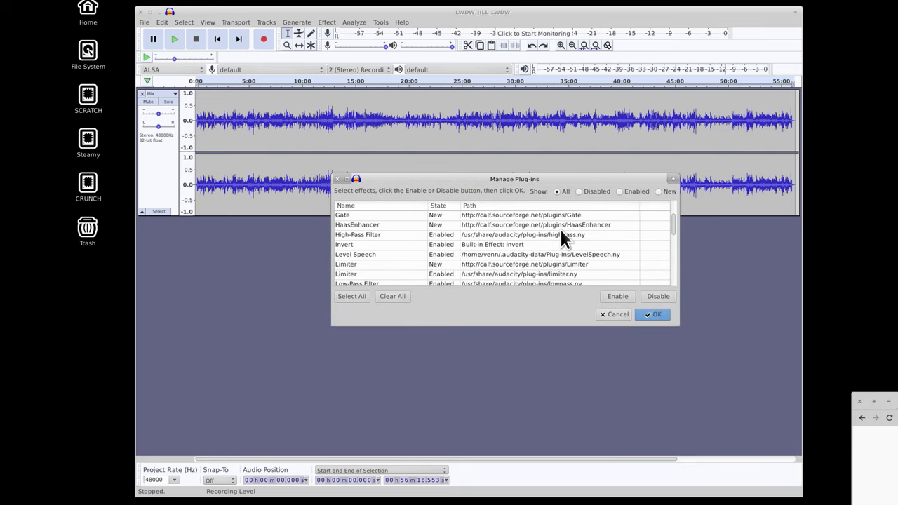
{"action": "left_click", "coordinate": [365, 254]}
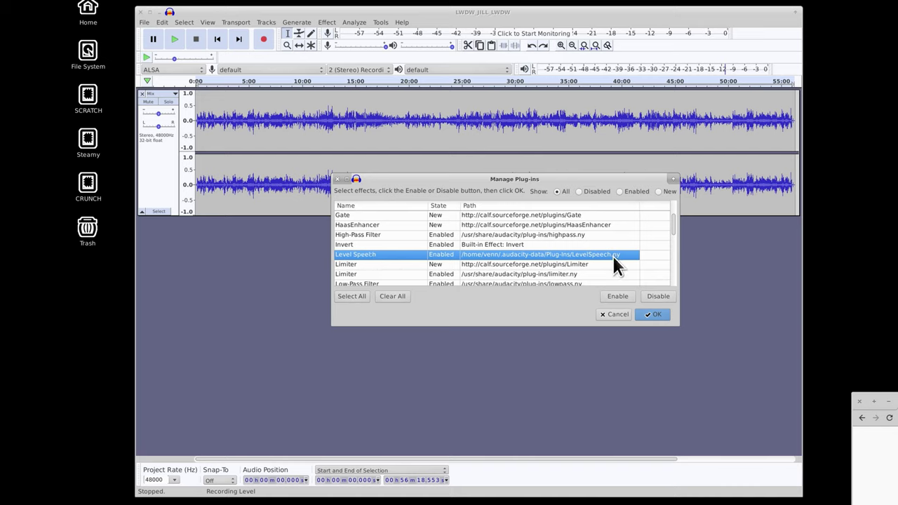
{"action": "left_click", "coordinate": [609, 295]}
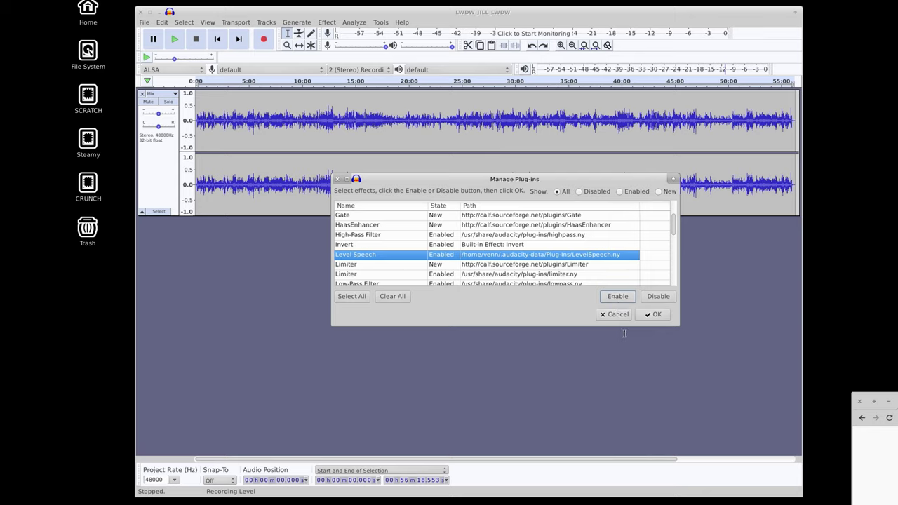
{"action": "left_click", "coordinate": [650, 316]}
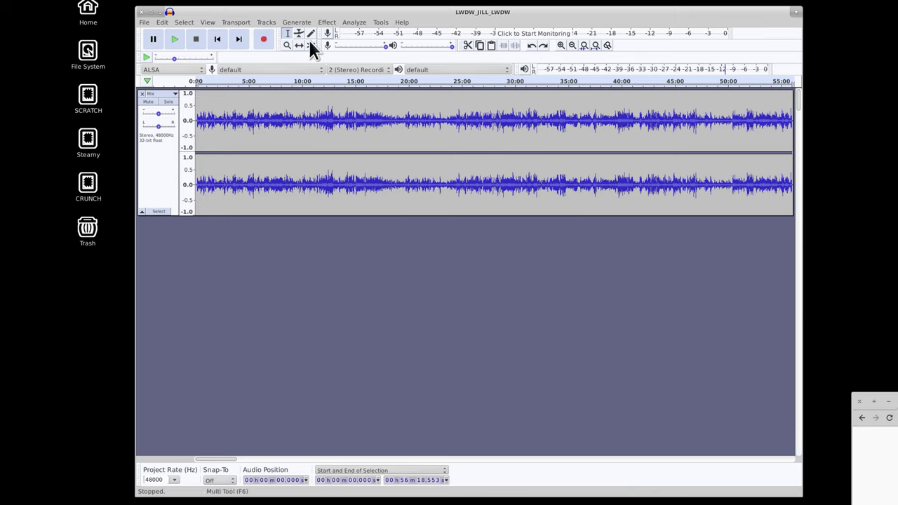
- Show the Effect menu's 'Plug-in 15 to 22' group so Level Speech... is listed
{"action": "left_click", "coordinate": [324, 23]}
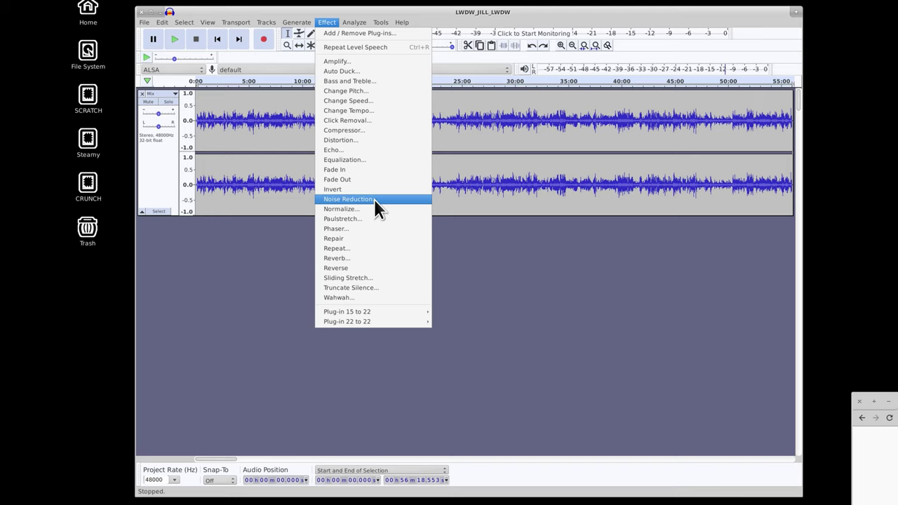
{"action": "left_click", "coordinate": [497, 160]}
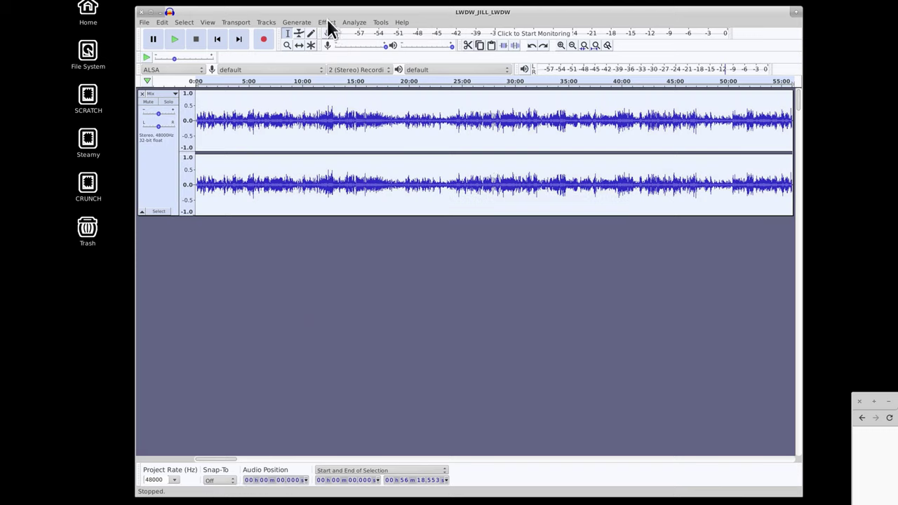
{"action": "left_click", "coordinate": [327, 21]}
{"action": "mouse_move", "coordinate": [393, 311]}
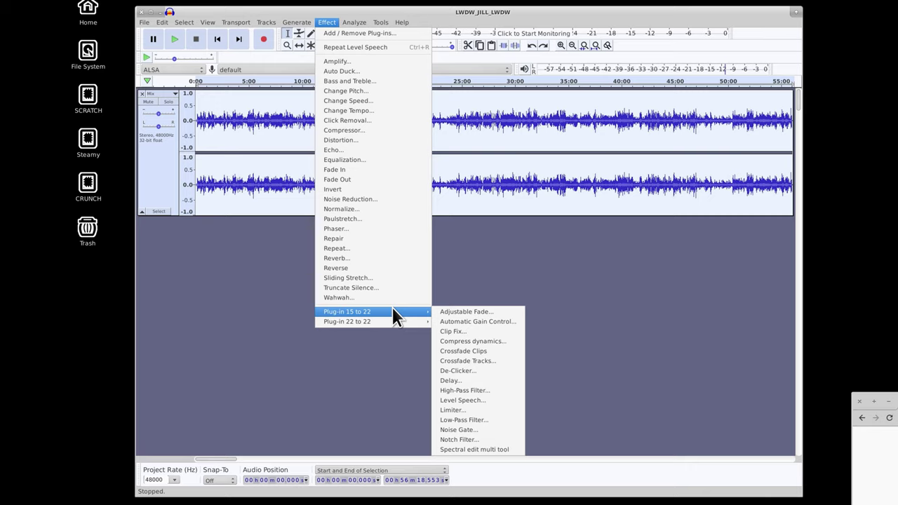
- Run Level Speech on the whole track, keeping 35% leveling and -20 dB threshold
{"action": "left_click", "coordinate": [479, 399]}
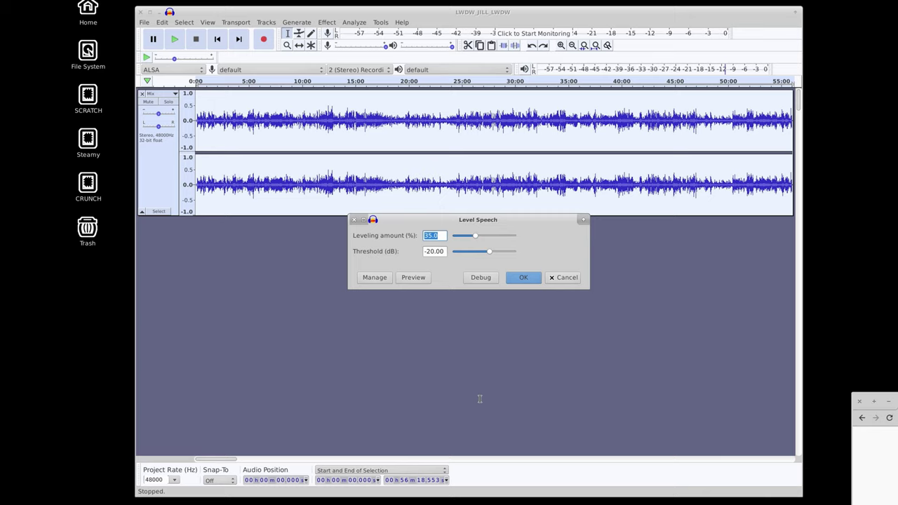
{"action": "left_click", "coordinate": [517, 277]}
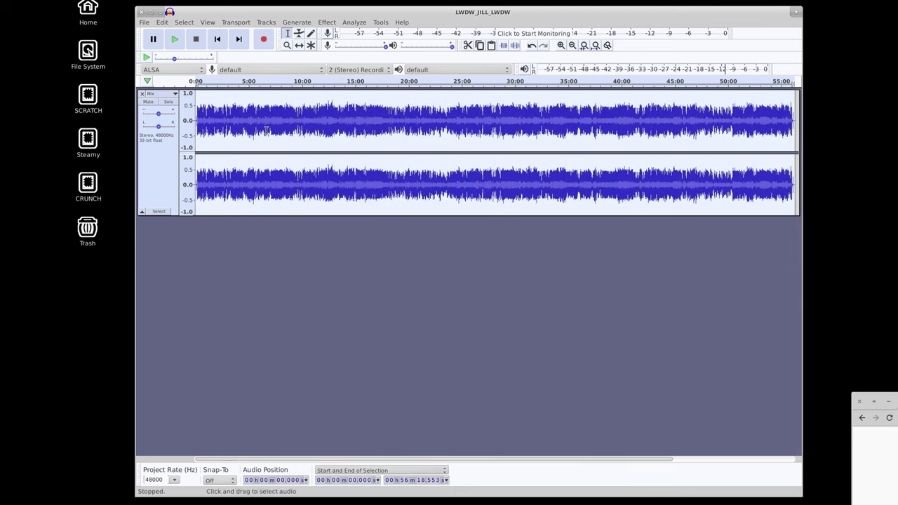
{"action": "left_click", "coordinate": [175, 95]}
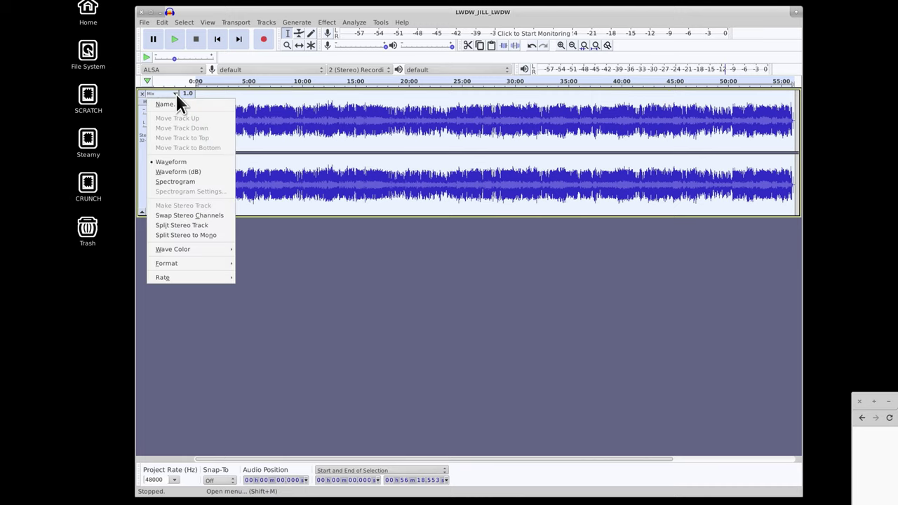
{"action": "left_click", "coordinate": [184, 171]}
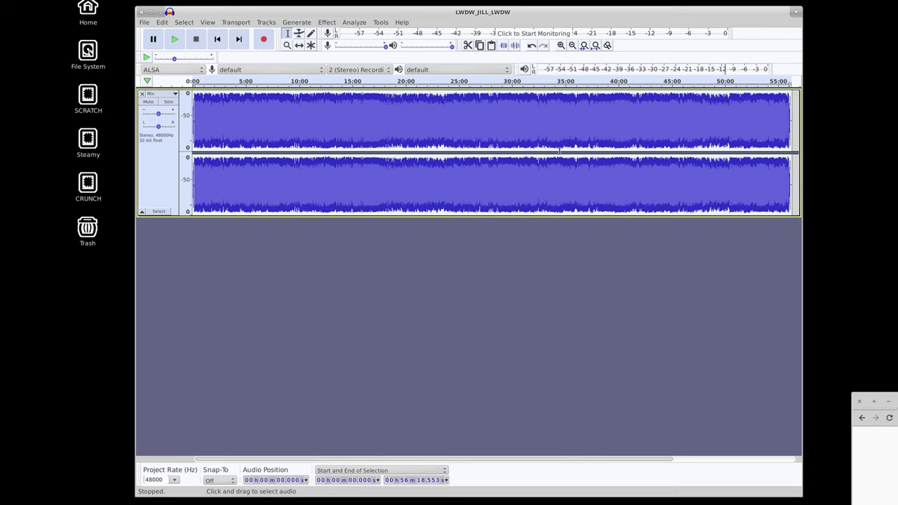
{"action": "left_click", "coordinate": [174, 96]}
{"action": "left_click", "coordinate": [179, 160]}
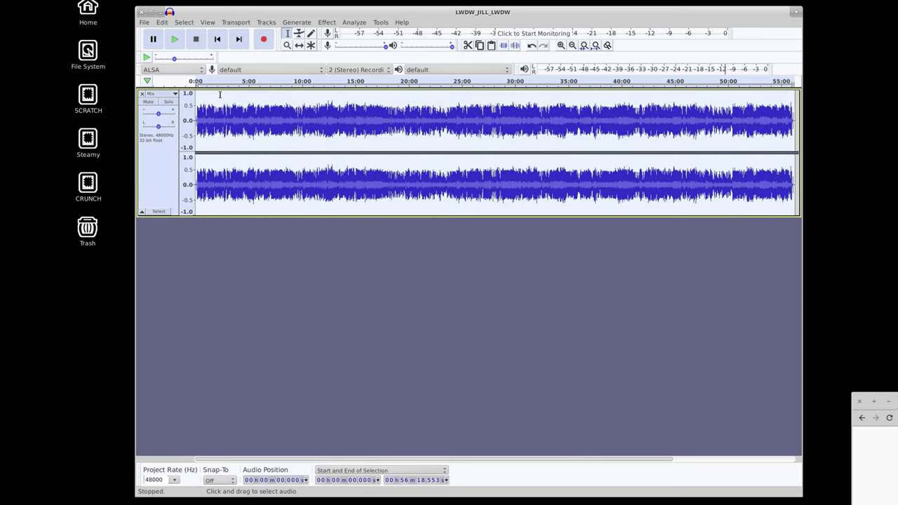
{"action": "left_click", "coordinate": [262, 80]}
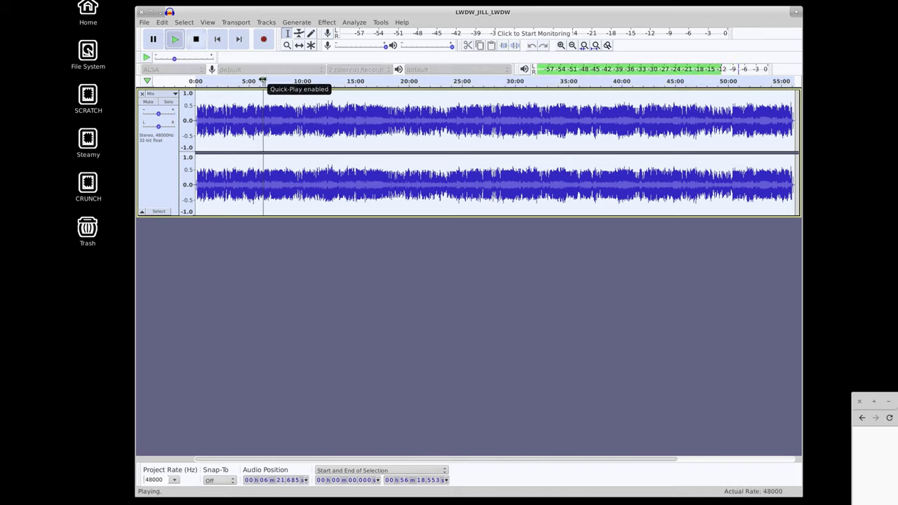
{"action": "key", "text": "space"}
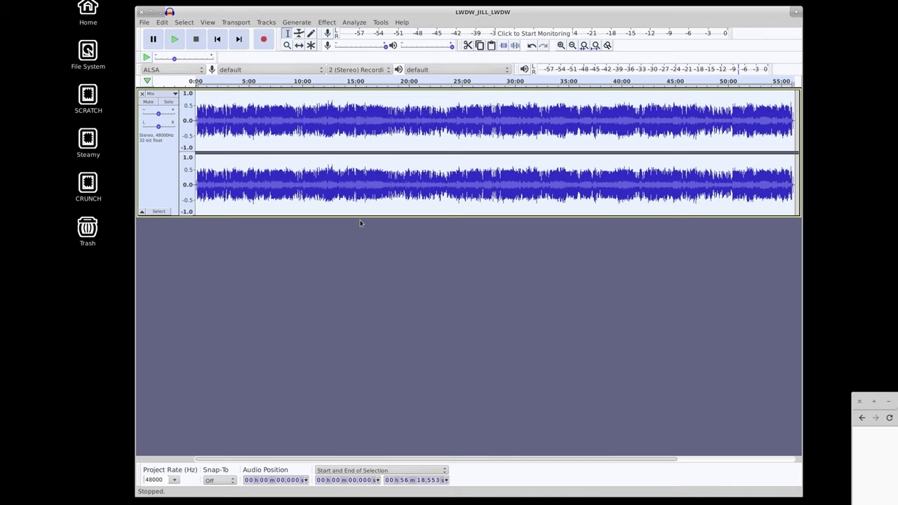
{"action": "left_click", "coordinate": [339, 81]}
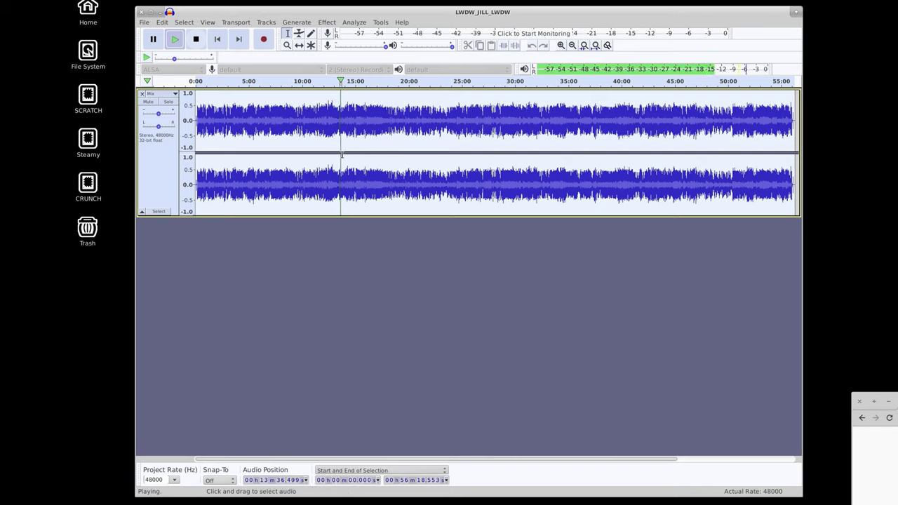
{"action": "left_click", "coordinate": [525, 81]}
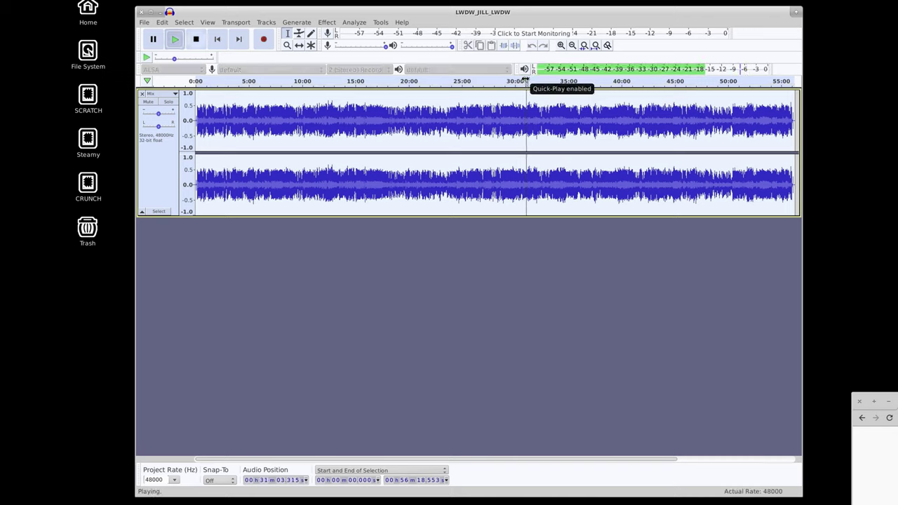
{"action": "key", "text": "space"}
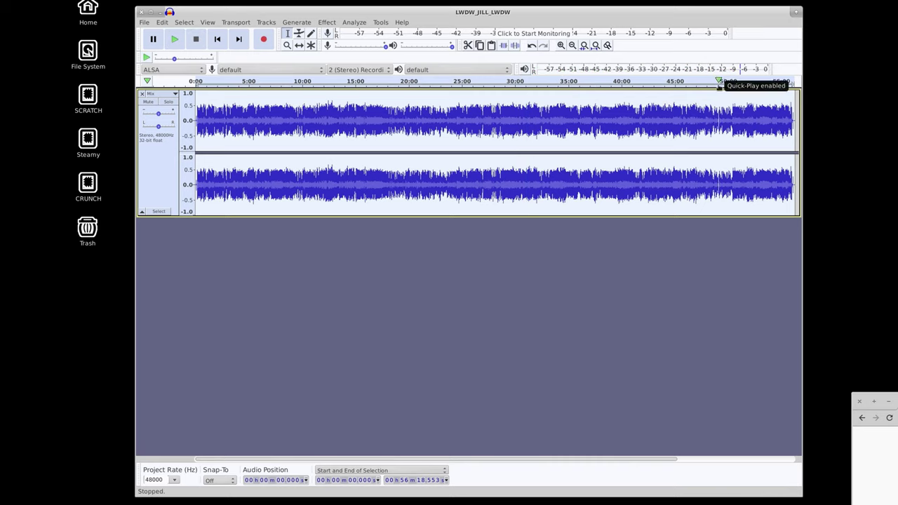
{"action": "left_click", "coordinate": [718, 82]}
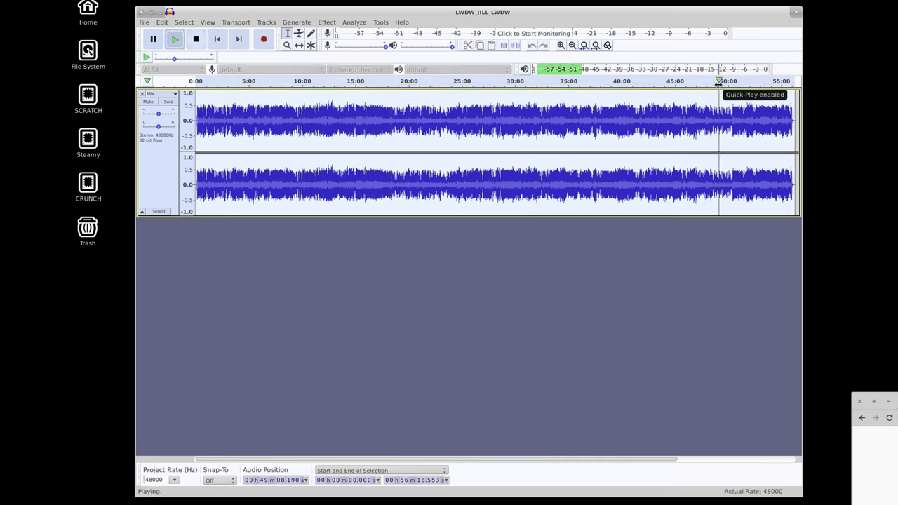
{"action": "key", "text": "space"}
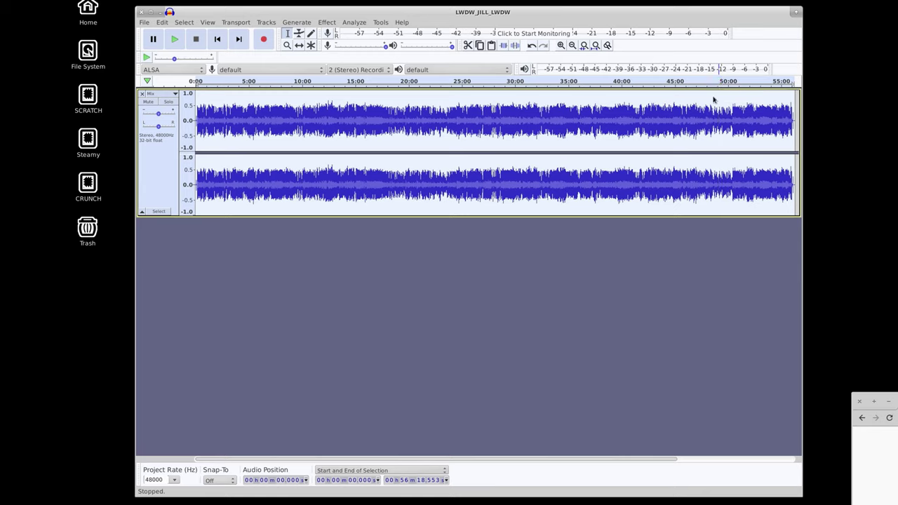